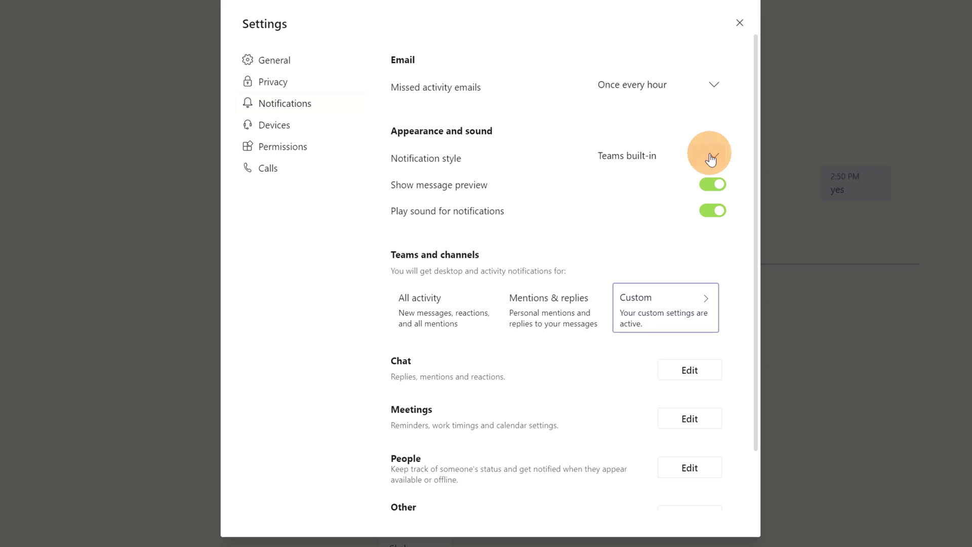
# - Change the Notification style dropdown from Teams built-in to Windows
pyautogui.click(711, 159)
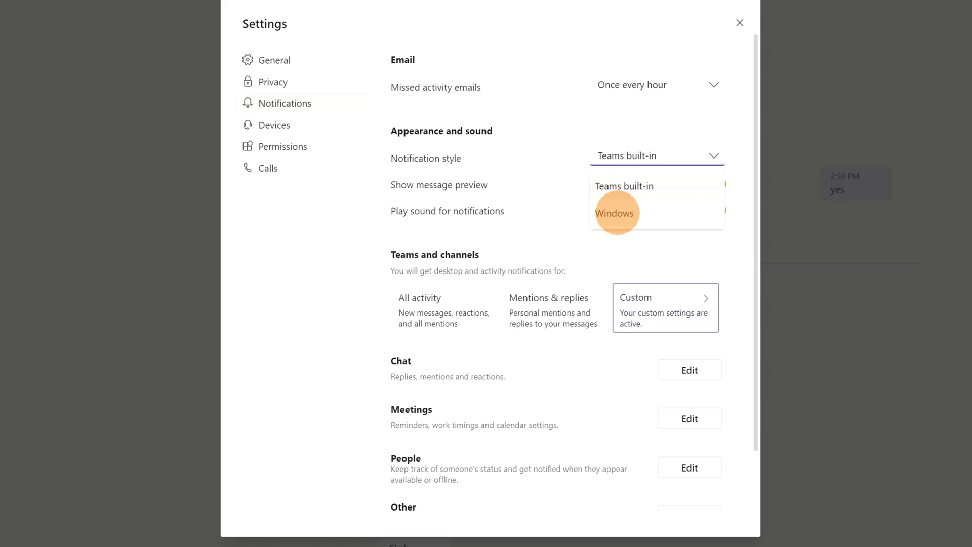
pyautogui.click(636, 212)
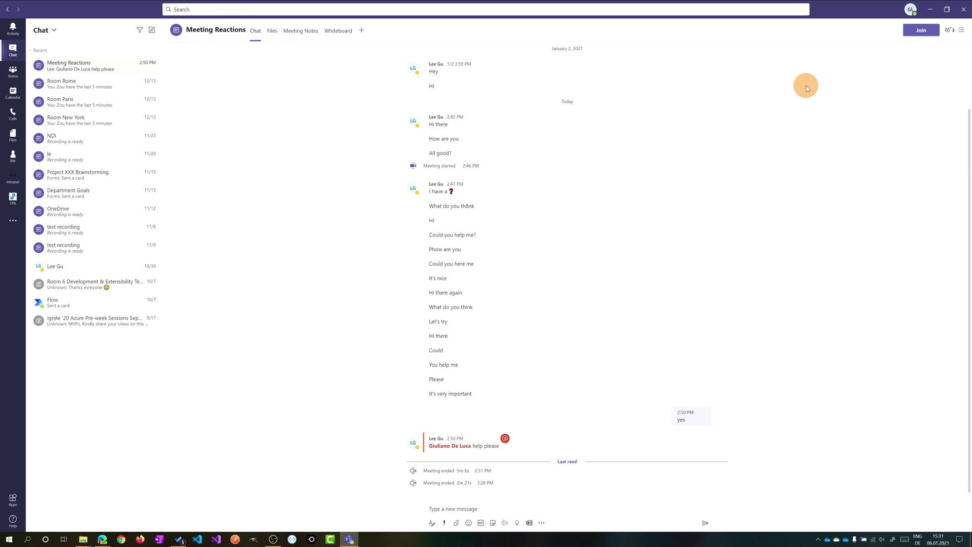
# - Join the Meeting Reactions call with the mic toggle off on the pre-join screen
pyautogui.click(916, 37)
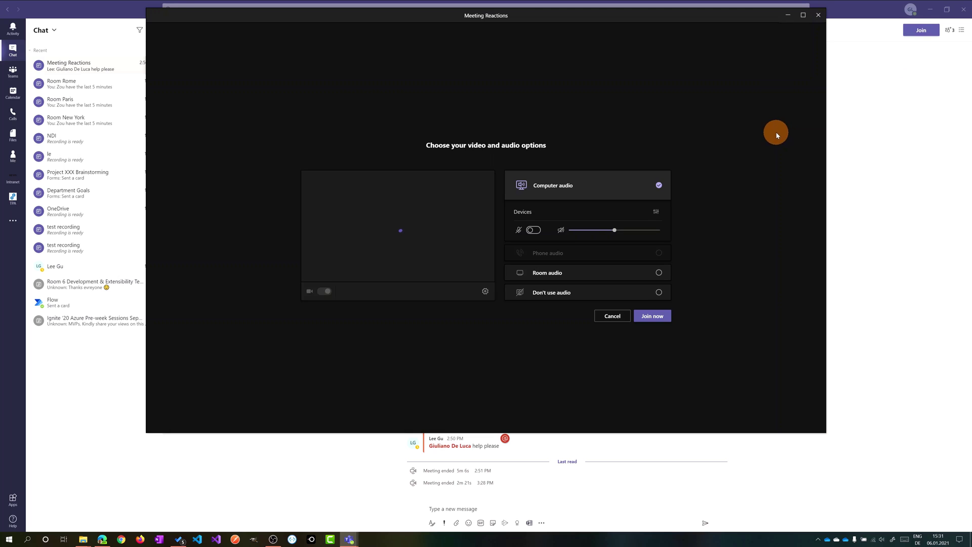
pyautogui.click(532, 235)
pyautogui.click(649, 319)
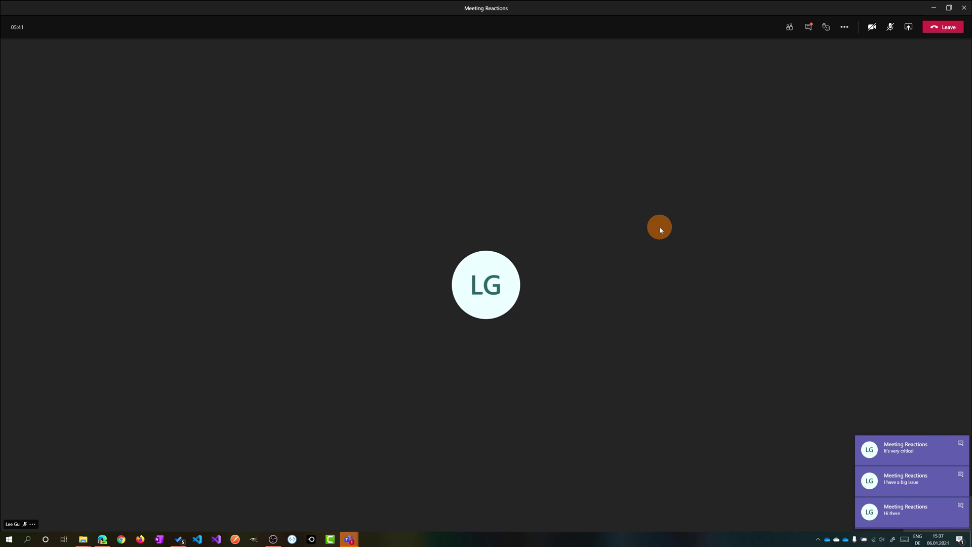
# - Show the meeting conversation, close the three Meeting Reactions message toasts, and focus the compose box
pyautogui.click(808, 25)
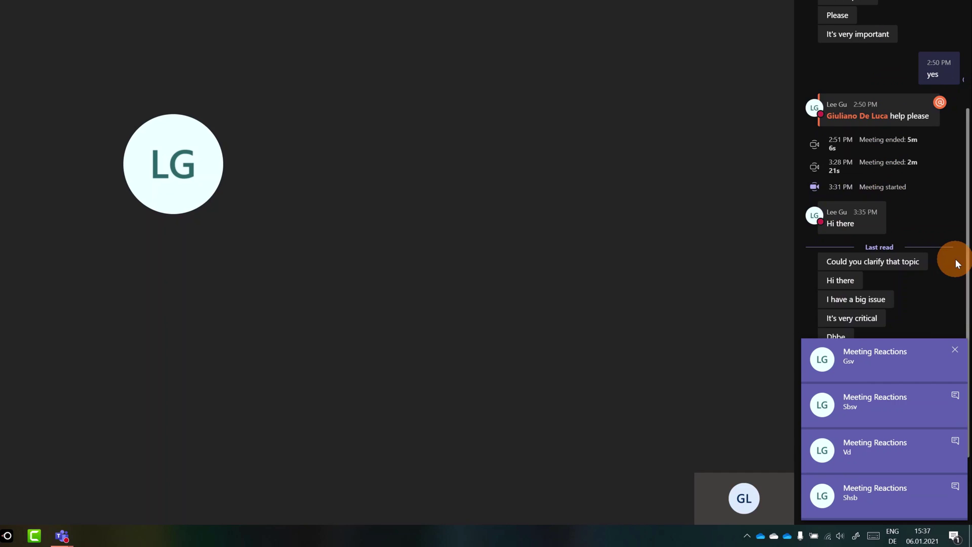
pyautogui.click(955, 350)
pyautogui.click(954, 442)
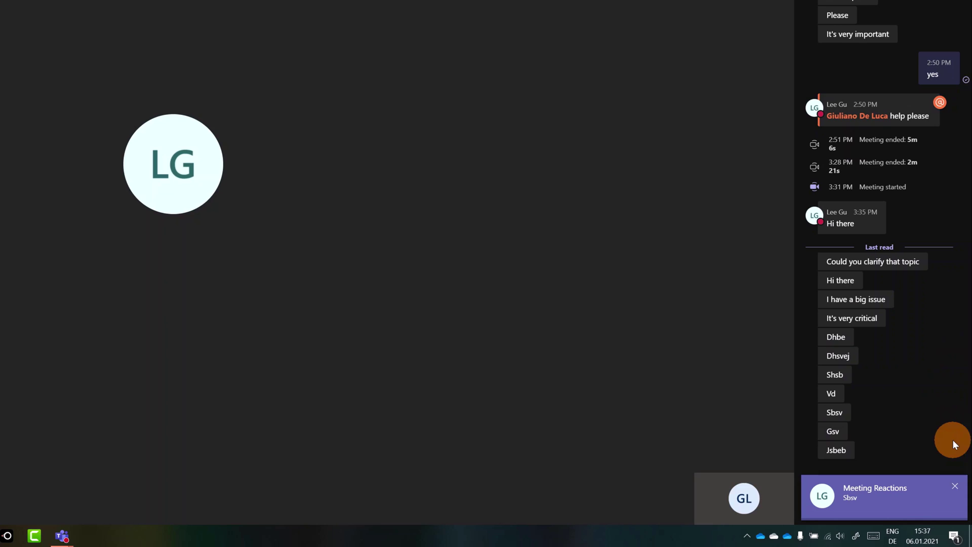
pyautogui.click(954, 485)
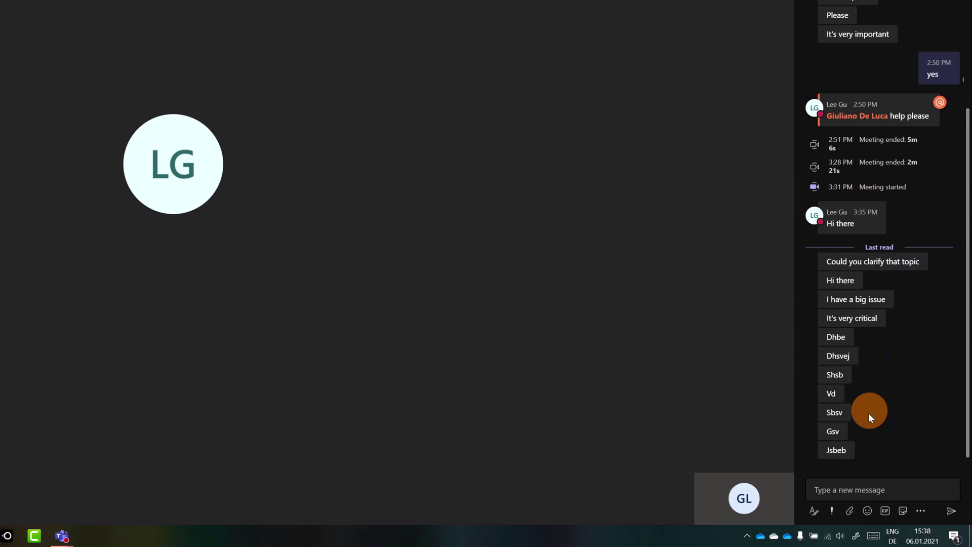
pyautogui.click(867, 489)
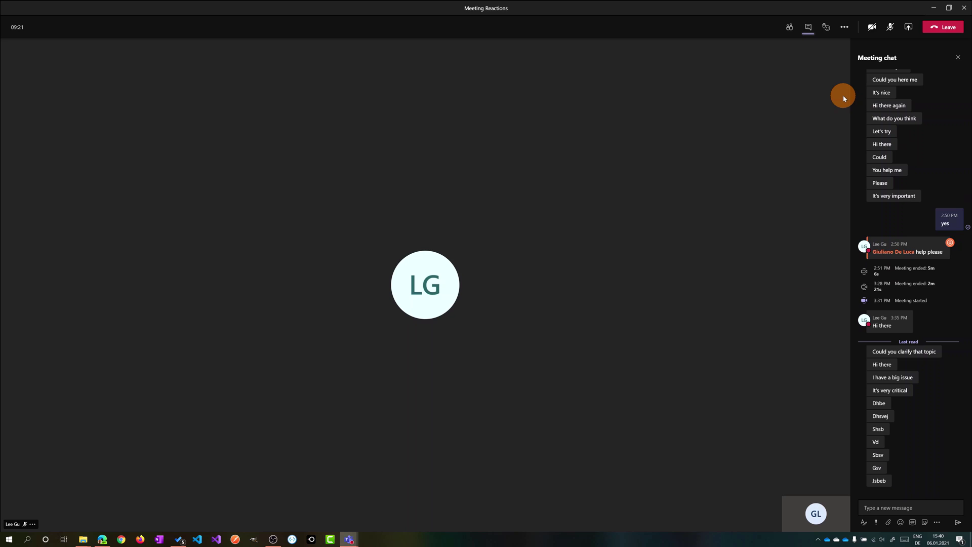
# - Leave the call, close the call-quality rating window, and open Settings from the profile menu
pyautogui.click(939, 32)
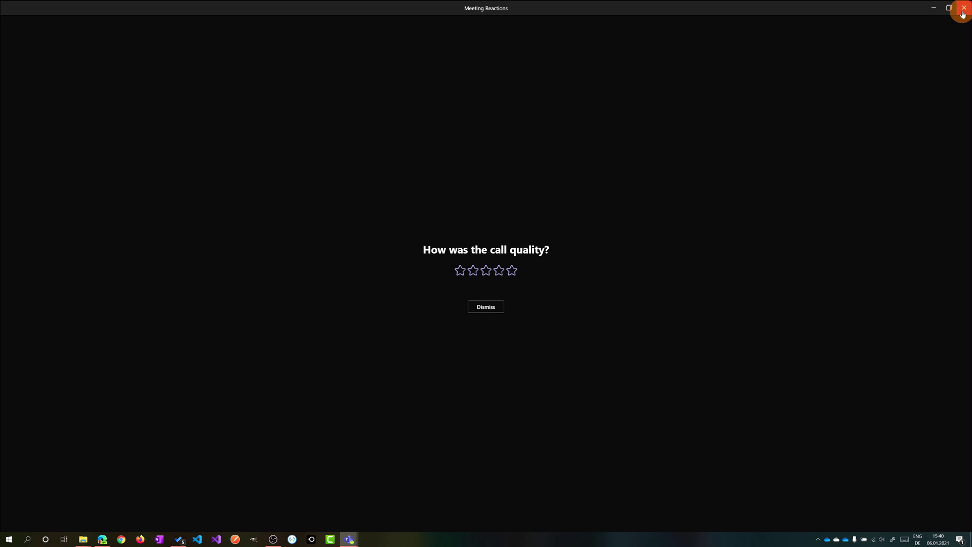
pyautogui.click(963, 15)
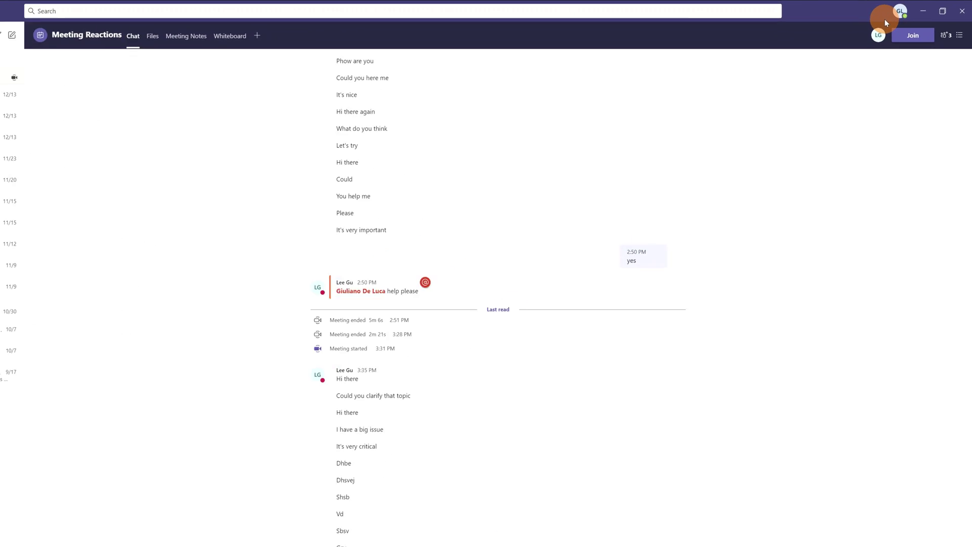
pyautogui.click(830, 25)
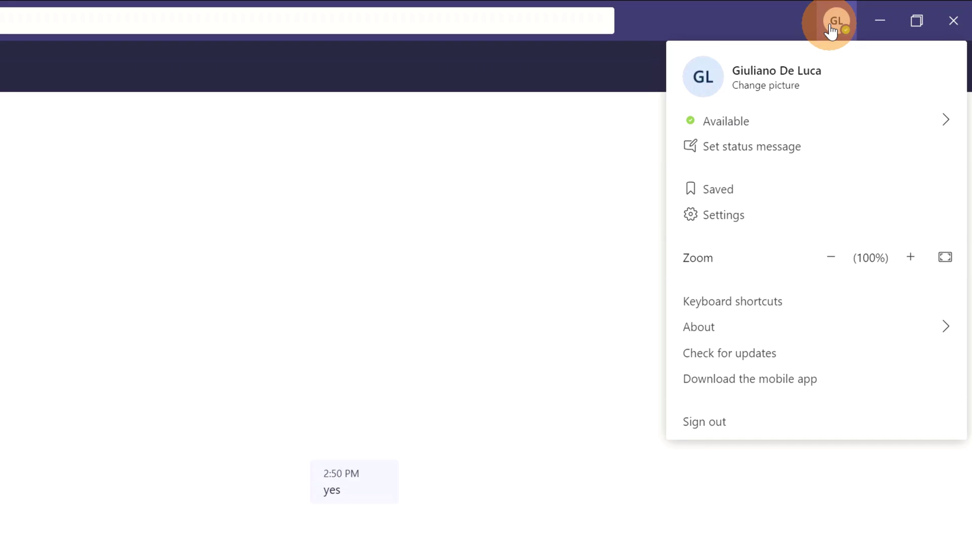
pyautogui.click(727, 215)
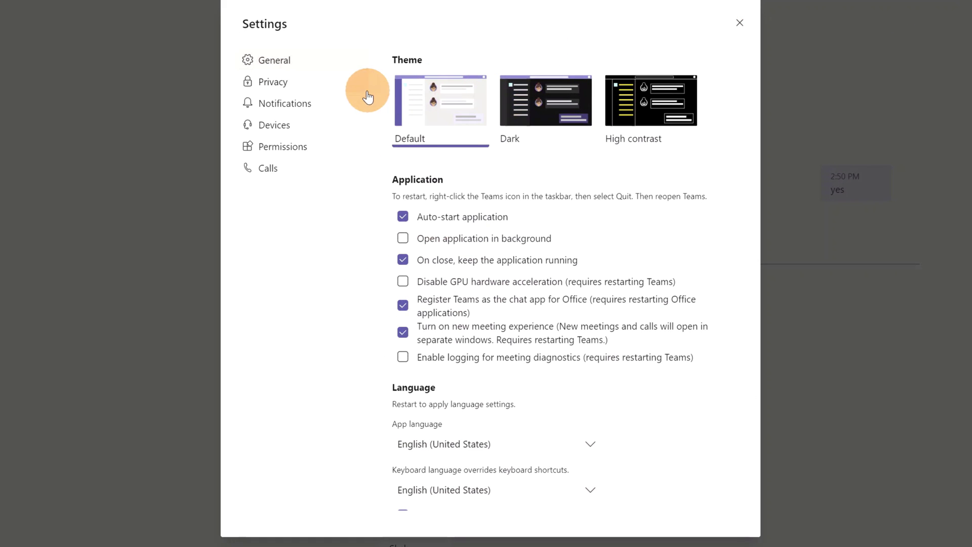
# - On the Notifications page, set Notification style to Windows
pyautogui.click(293, 114)
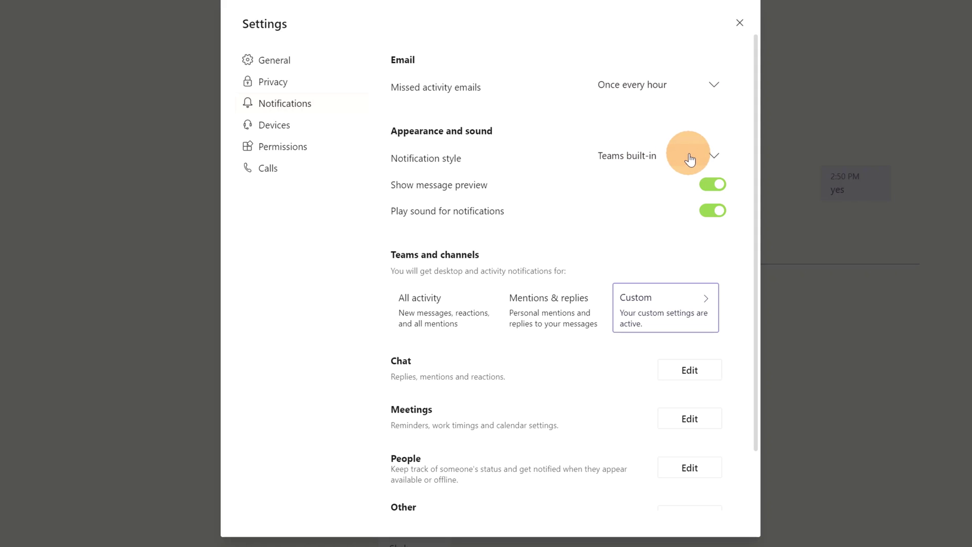
pyautogui.click(710, 159)
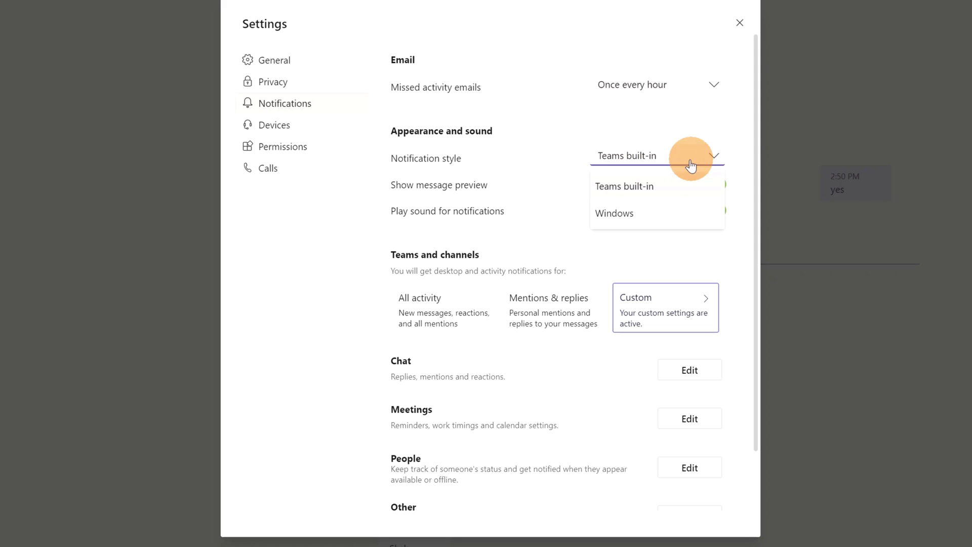
pyautogui.click(637, 212)
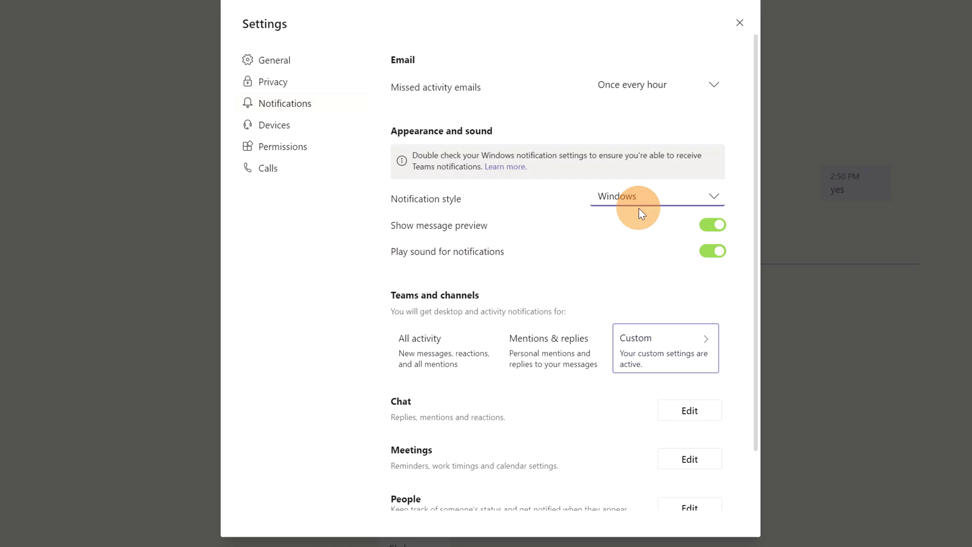
pyautogui.click(742, 35)
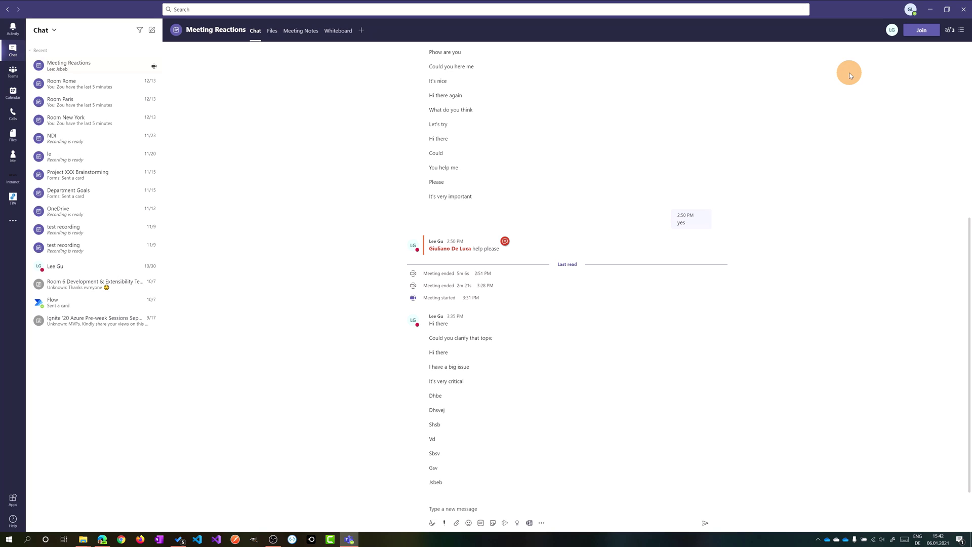
pyautogui.click(964, 543)
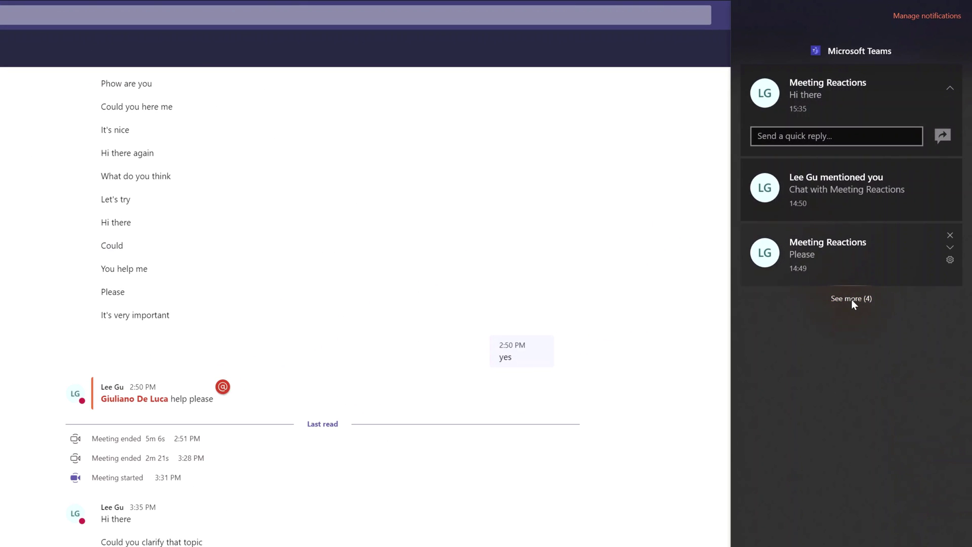
pyautogui.click(851, 299)
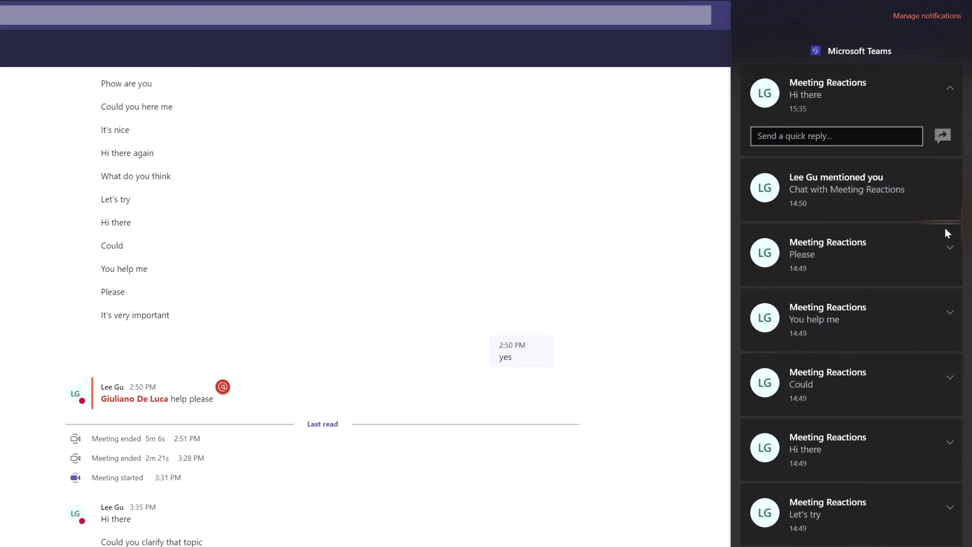
pyautogui.click(949, 246)
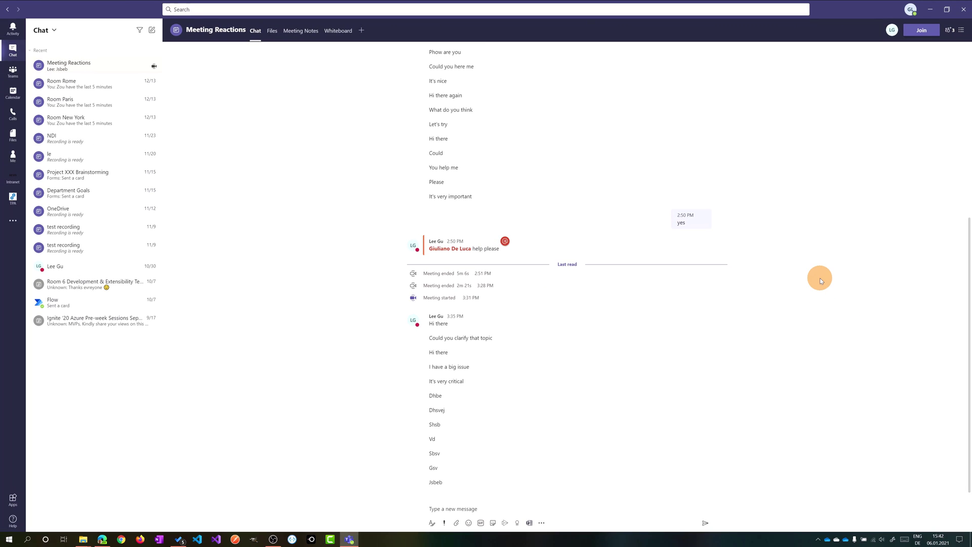
# - Rejoin the Meeting Reactions call via Join now and maximize the meeting window
pyautogui.click(919, 31)
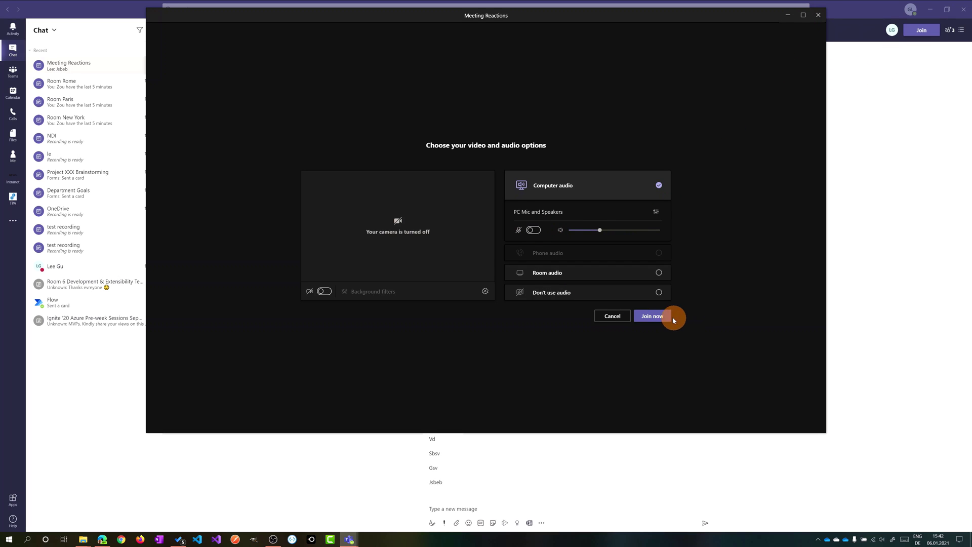
pyautogui.click(652, 316)
pyautogui.click(803, 16)
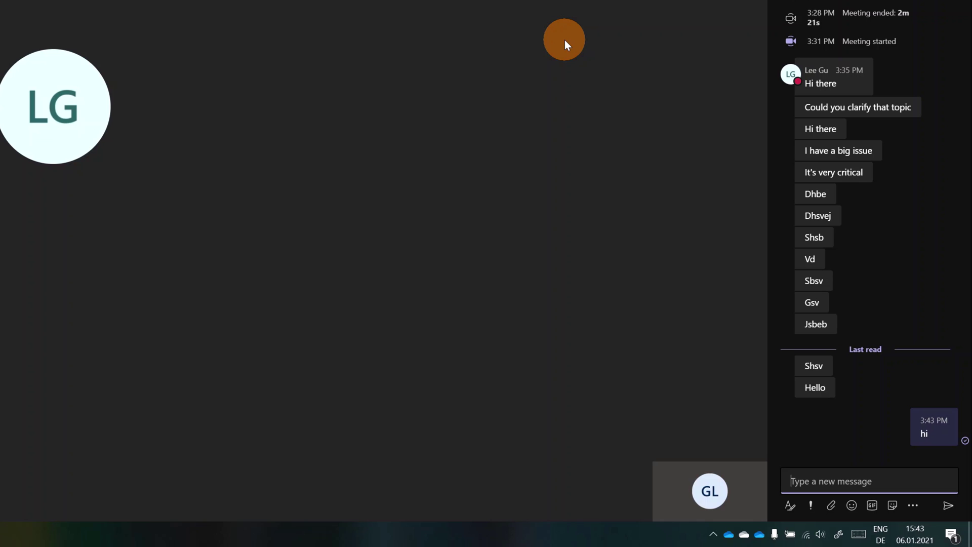
pyautogui.click(951, 533)
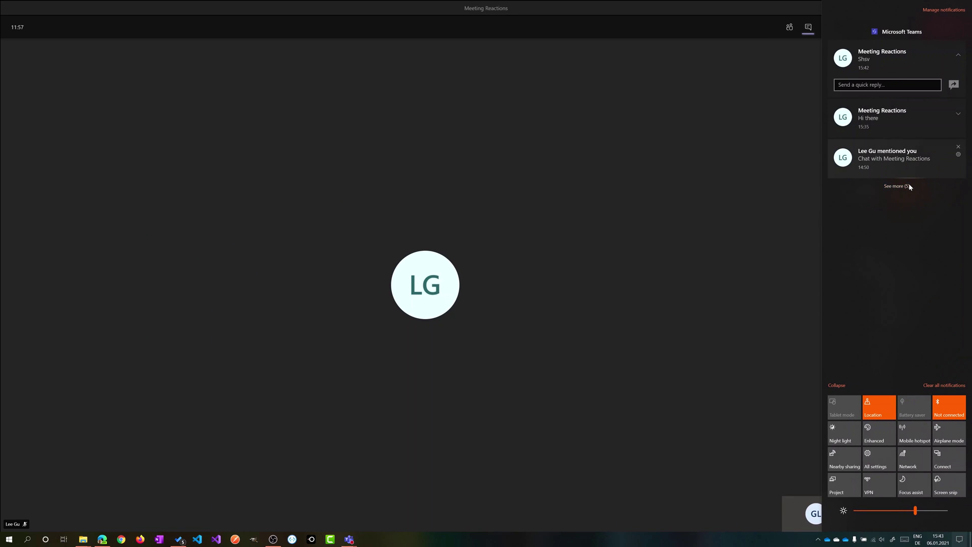
pyautogui.click(900, 185)
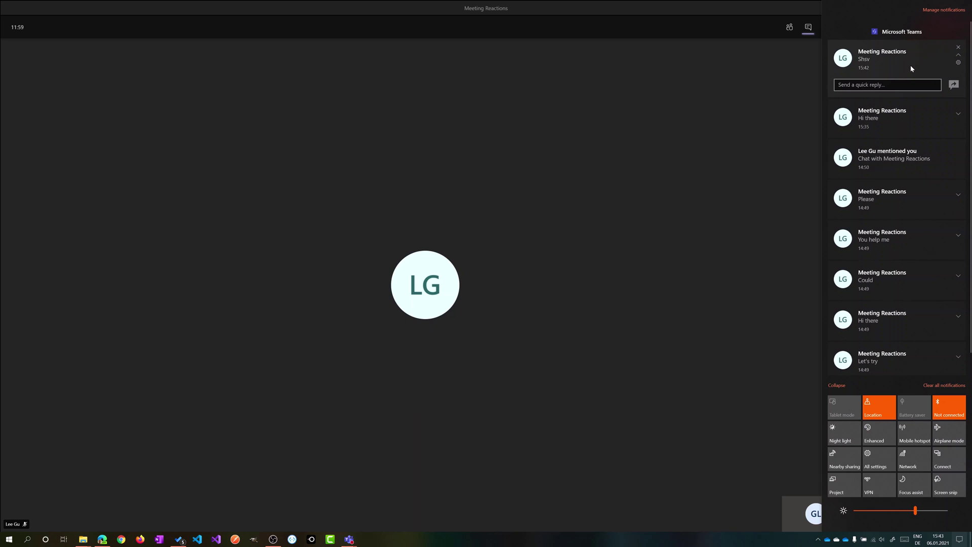
pyautogui.click(797, 379)
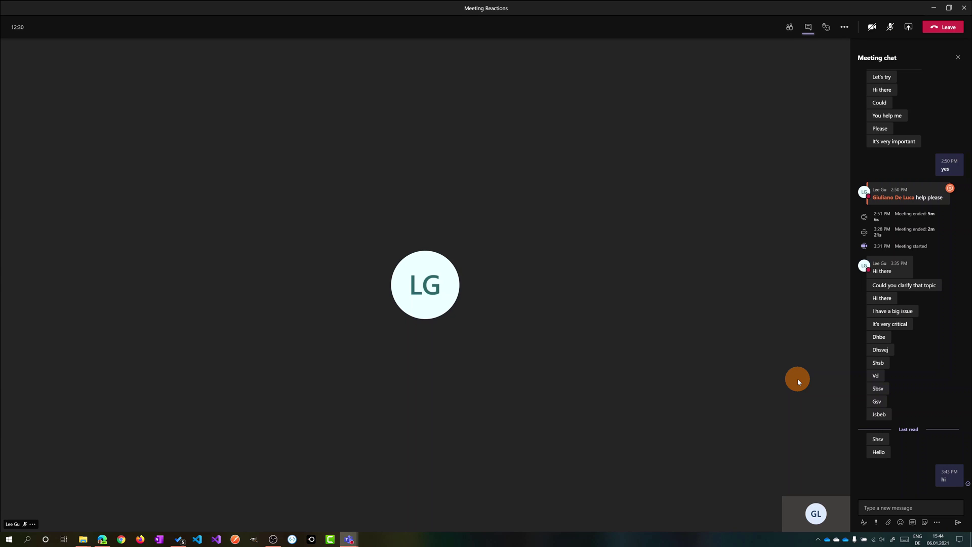